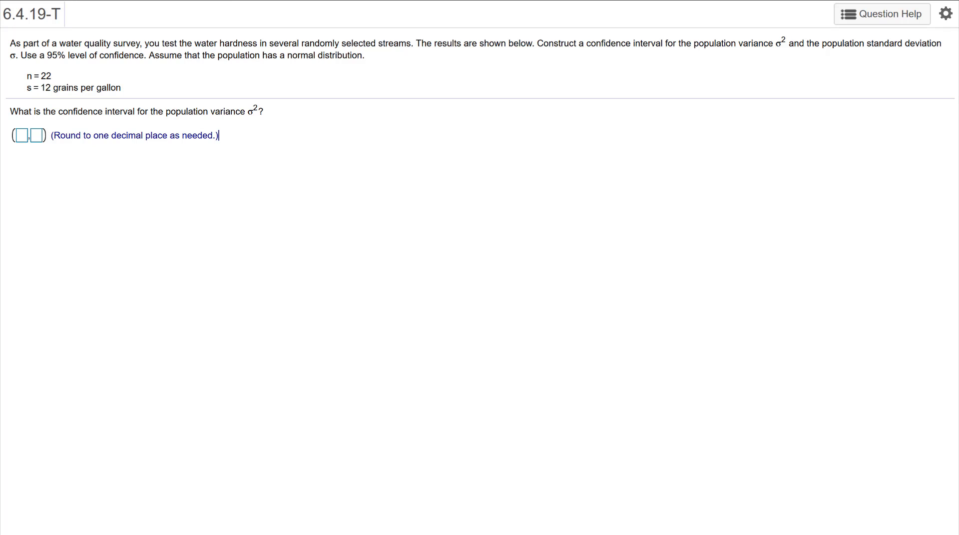
Step: Handwrite the degrees of freedom line d.f. = 22 − 1 = 21 under the question
drag(67, 172, 75, 198)
mouse_move(98, 168)
mouse_down()
mouse_move(89, 198)
mouse_move(98, 184)
mouse_move(155, 195)
mouse_up()
mouse_move(160, 177)
mouse_down()
mouse_move(175, 194)
mouse_move(202, 185)
mouse_move(213, 194)
mouse_up()
drag(237, 180, 290, 198)
drag(302, 173, 301, 201)
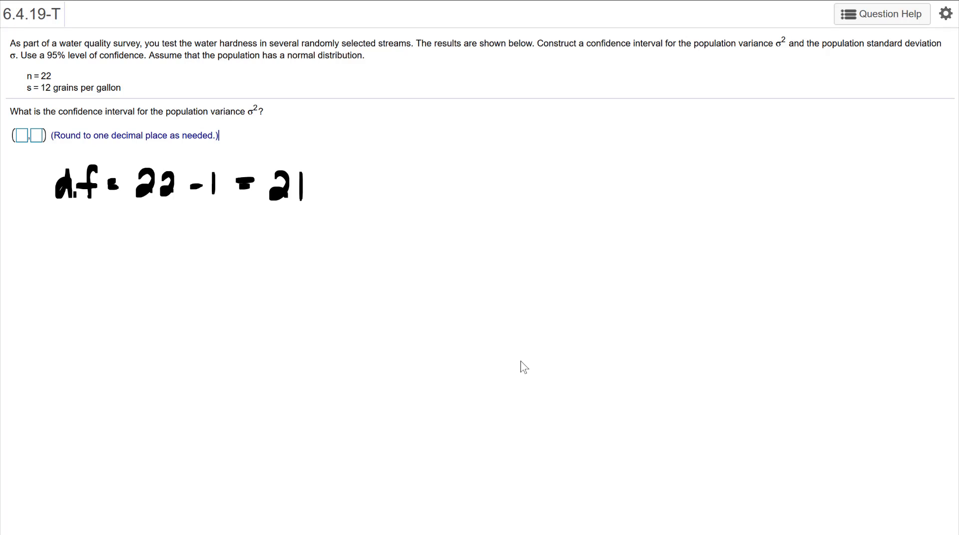
Step: Below it, write the lower-bound fraction (n−1)s²/χ²_R
drag(102, 192, 103, 197)
mouse_move(107, 294)
mouse_down()
mouse_move(124, 313)
mouse_move(150, 310)
mouse_up()
drag(107, 277, 100, 324)
drag(153, 282, 155, 327)
mouse_move(192, 293)
mouse_down()
mouse_move(178, 316)
mouse_move(208, 297)
mouse_up()
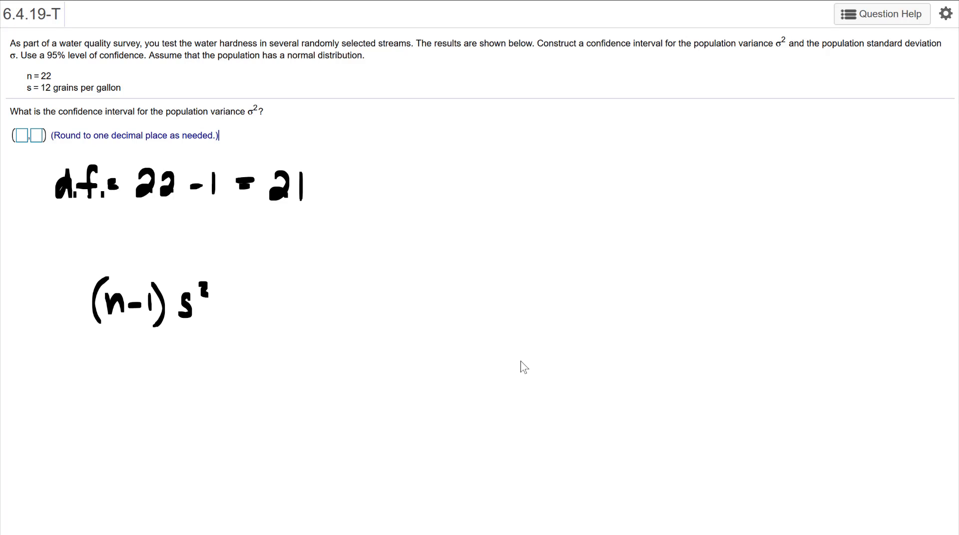
drag(87, 335, 205, 332)
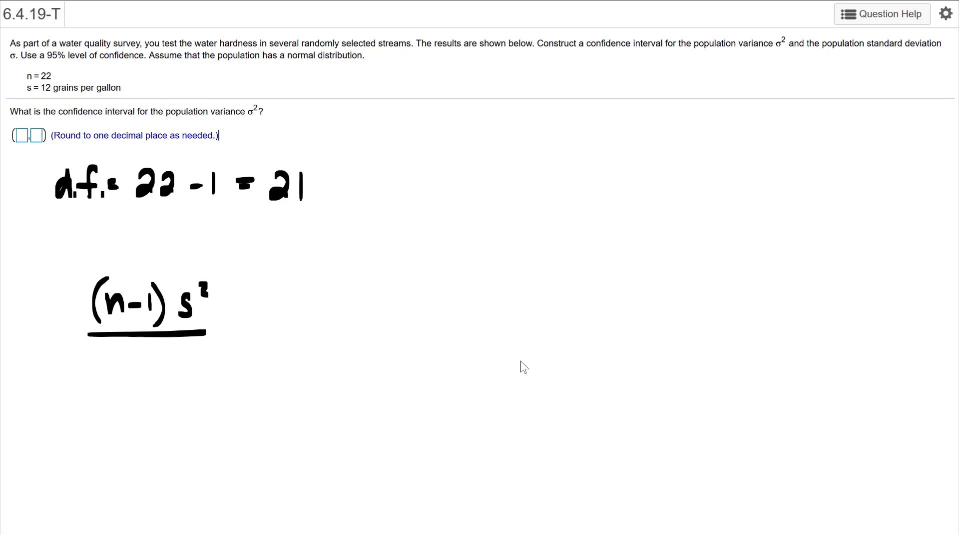
drag(117, 360, 144, 386)
mouse_move(145, 363)
mouse_down()
mouse_move(125, 389)
mouse_move(164, 408)
mouse_up()
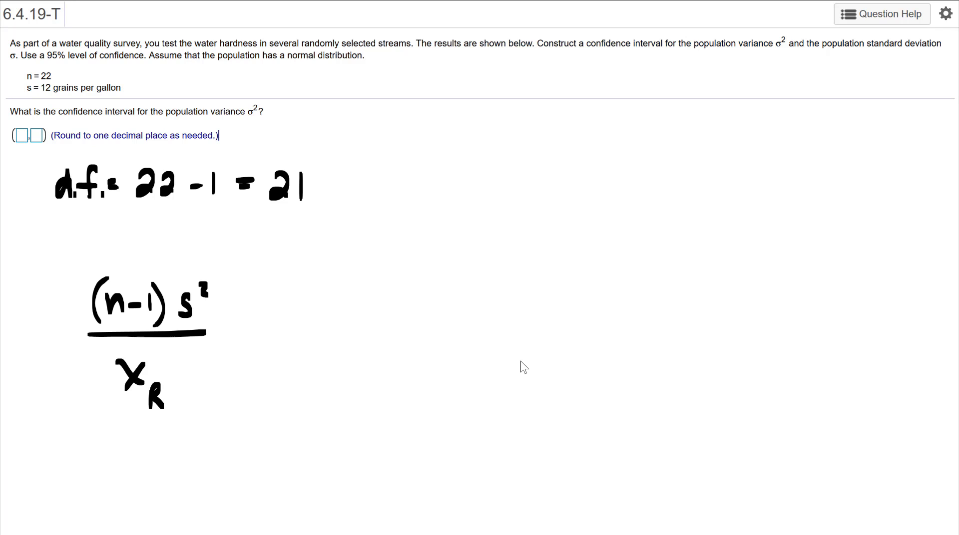
drag(156, 353, 170, 367)
Step: Complete the inequality with < σ² < (n−1)s²/χ²_L
drag(246, 320, 247, 351)
mouse_move(300, 320)
mouse_down()
mouse_move(281, 329)
mouse_move(326, 321)
mouse_move(357, 352)
mouse_up()
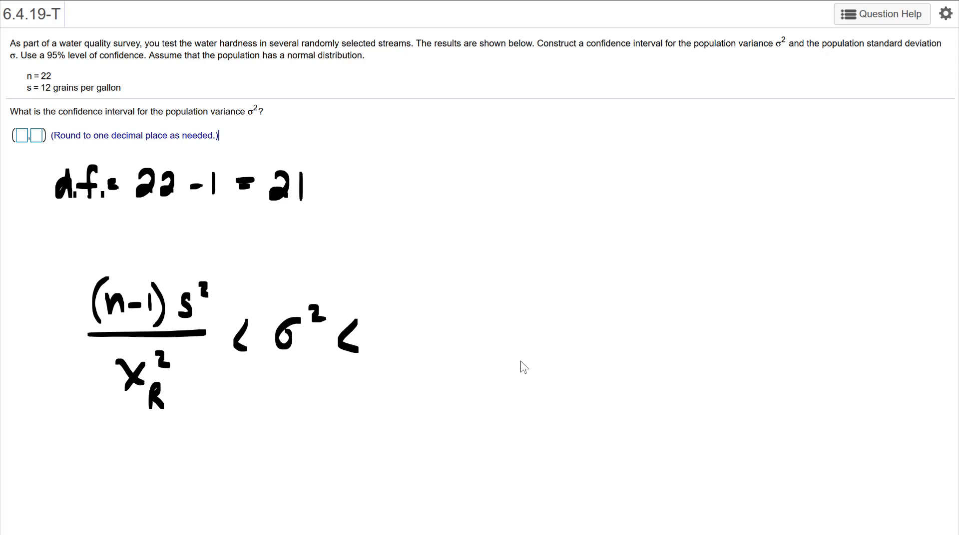
mouse_move(409, 285)
mouse_down()
mouse_move(402, 328)
mouse_move(430, 318)
mouse_up()
mouse_move(442, 308)
mouse_down()
mouse_move(458, 308)
mouse_move(472, 332)
mouse_up()
mouse_move(509, 299)
mouse_down()
mouse_move(500, 320)
mouse_move(528, 304)
mouse_up()
drag(403, 337, 518, 334)
mouse_move(417, 362)
mouse_down()
mouse_move(451, 384)
mouse_move(428, 389)
mouse_up()
drag(457, 356, 477, 404)
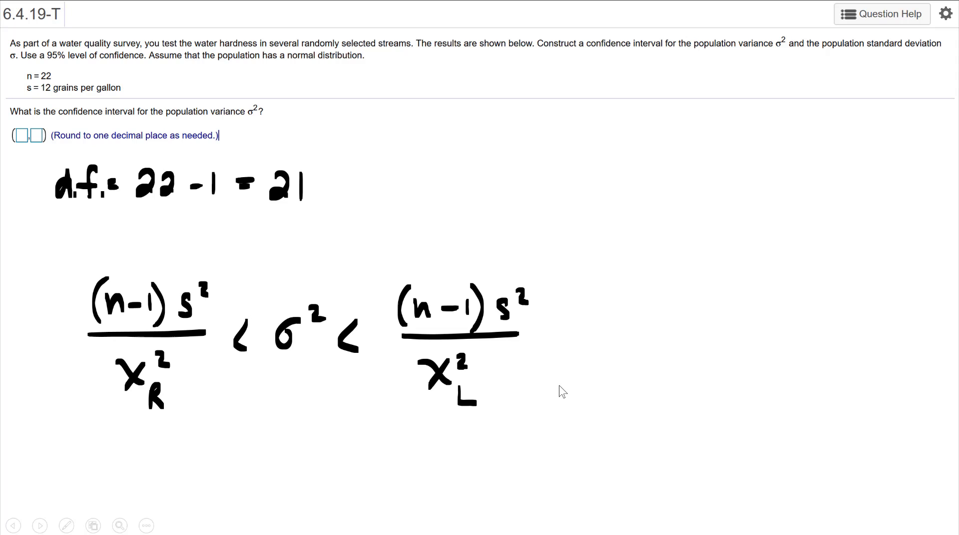
Step: Draw a brace beside the formula and write χ²_R = (1−c)/2 =
drag(561, 188, 560, 501)
drag(582, 179, 618, 202)
mouse_move(615, 177)
mouse_down()
mouse_move(595, 207)
mouse_move(642, 227)
mouse_up()
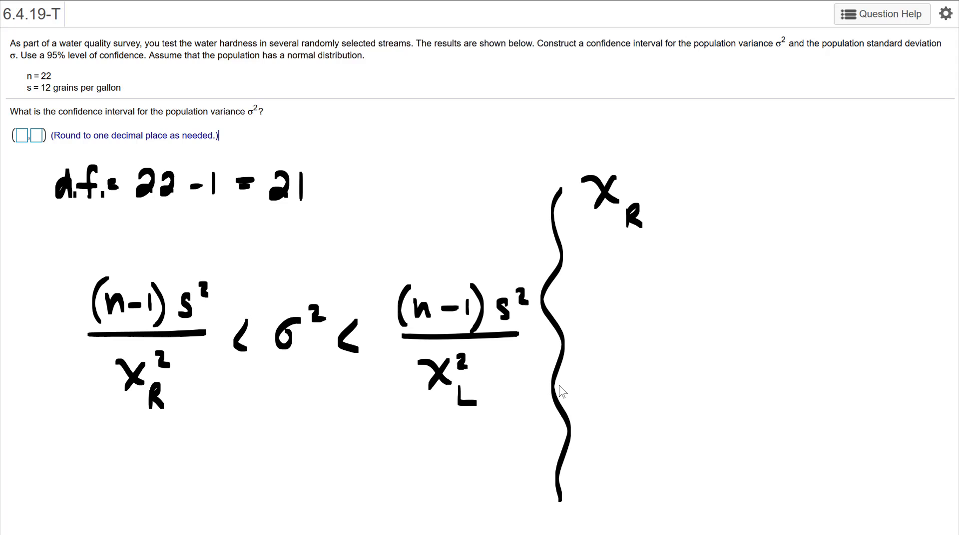
drag(640, 167, 680, 201)
mouse_move(699, 165)
mouse_down()
mouse_move(698, 188)
mouse_move(725, 178)
mouse_up()
drag(752, 173, 752, 188)
mouse_move(698, 200)
mouse_down()
mouse_move(755, 198)
mouse_move(732, 232)
mouse_up()
drag(765, 196, 776, 202)
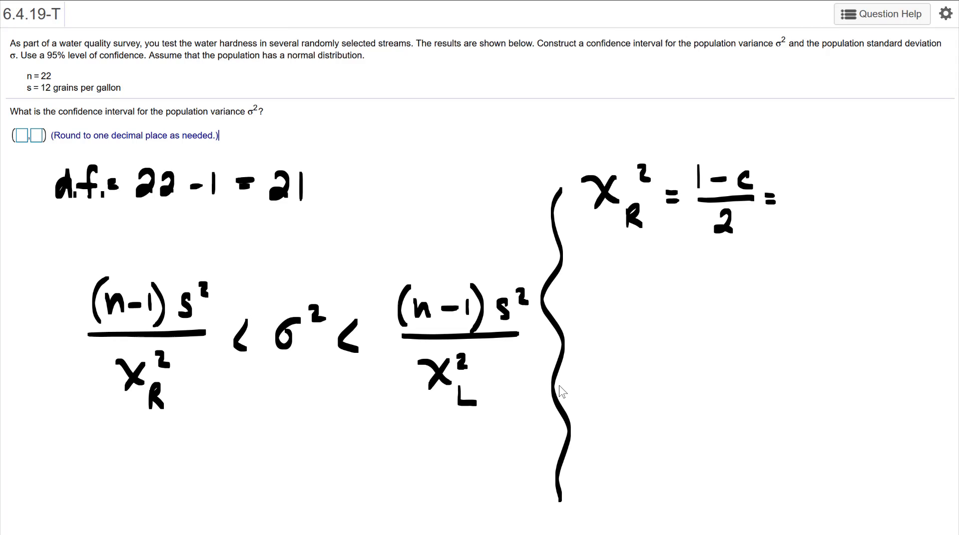
Step: Substitute (1 − 0.95)/2 to get the right-tail area 0.025
mouse_move(798, 170)
mouse_down()
mouse_move(797, 196)
mouse_move(826, 186)
mouse_up()
mouse_move(855, 175)
mouse_down()
mouse_move(875, 190)
mouse_move(902, 170)
mouse_move(883, 189)
mouse_up()
click(859, 189)
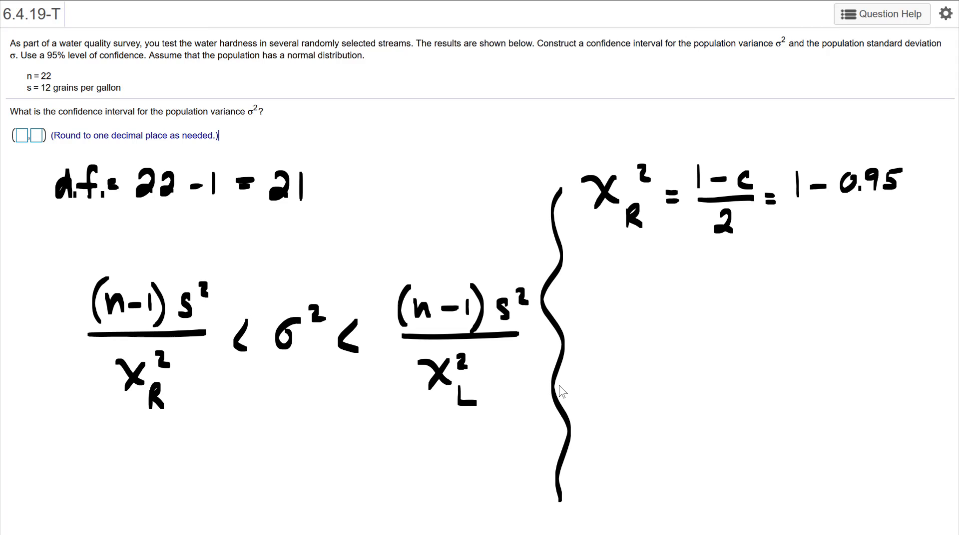
mouse_move(792, 205)
mouse_down()
mouse_move(883, 201)
mouse_move(865, 228)
mouse_up()
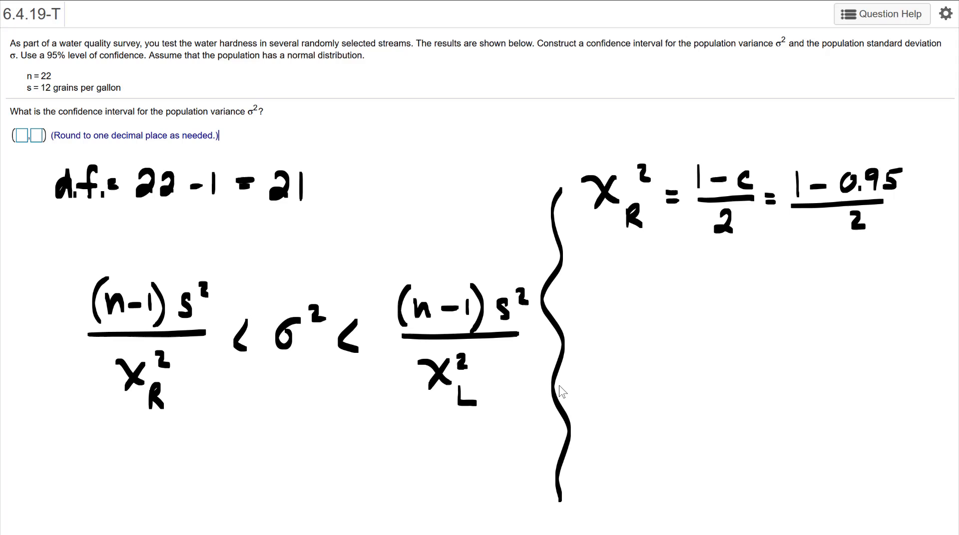
mouse_move(798, 260)
mouse_down()
mouse_move(812, 259)
mouse_move(810, 269)
mouse_up()
mouse_move(843, 257)
mouse_down()
mouse_move(872, 253)
mouse_move(896, 273)
mouse_move(920, 249)
mouse_move(900, 273)
mouse_up()
click(850, 271)
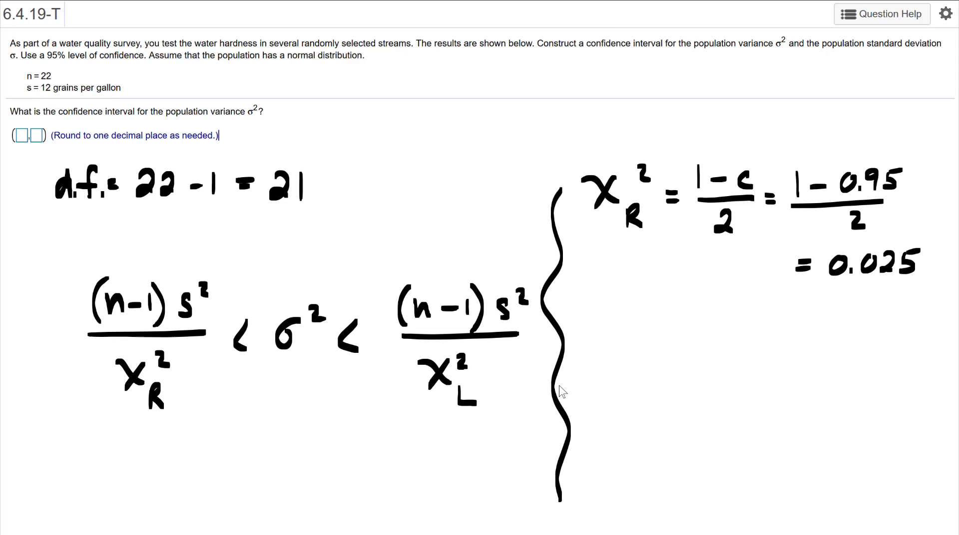
Step: Below, write the left term χ²_L = (1+c)/2 =
mouse_move(581, 324)
mouse_down()
mouse_move(612, 351)
mouse_move(599, 351)
mouse_move(644, 363)
mouse_up()
mouse_move(640, 320)
mouse_down()
mouse_move(681, 339)
mouse_move(678, 347)
mouse_up()
drag(711, 318, 713, 344)
drag(705, 355, 768, 353)
mouse_move(731, 325)
mouse_down()
mouse_move(734, 339)
mouse_move(758, 339)
mouse_up()
drag(725, 367, 737, 383)
drag(780, 350, 788, 350)
drag(780, 361, 791, 361)
Step: Substitute (1 + 0.95)/2 to get the left-tail area 0.975
mouse_move(808, 327)
mouse_down()
mouse_move(808, 356)
mouse_move(837, 344)
mouse_move(829, 354)
mouse_up()
drag(855, 333, 879, 352)
click(869, 351)
mouse_move(895, 332)
mouse_down()
mouse_move(907, 332)
mouse_move(894, 352)
mouse_up()
drag(798, 368, 893, 361)
drag(862, 375, 873, 390)
drag(798, 430, 813, 440)
drag(842, 425, 877, 448)
click(859, 445)
mouse_move(889, 426)
mouse_down()
mouse_move(897, 448)
mouse_move(937, 423)
mouse_move(914, 451)
mouse_up()
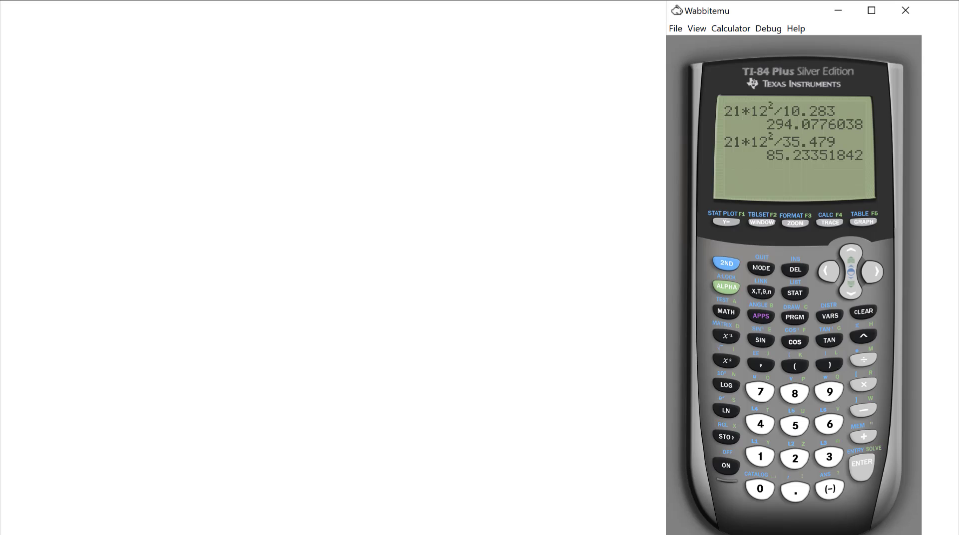
Step: Handwrite the lower bound (21)(12)²/10.283 followed by < σ² <
drag(59, 112, 73, 129)
drag(81, 107, 84, 130)
mouse_move(63, 92)
mouse_down()
mouse_move(51, 139)
mouse_move(89, 143)
mouse_up()
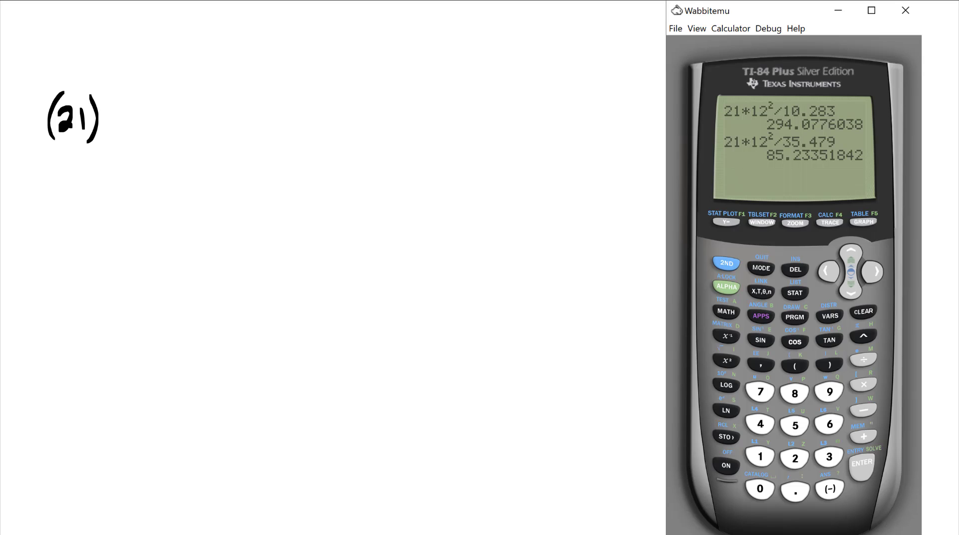
mouse_move(118, 95)
mouse_down()
mouse_move(112, 140)
mouse_move(124, 132)
mouse_up()
drag(131, 111, 146, 138)
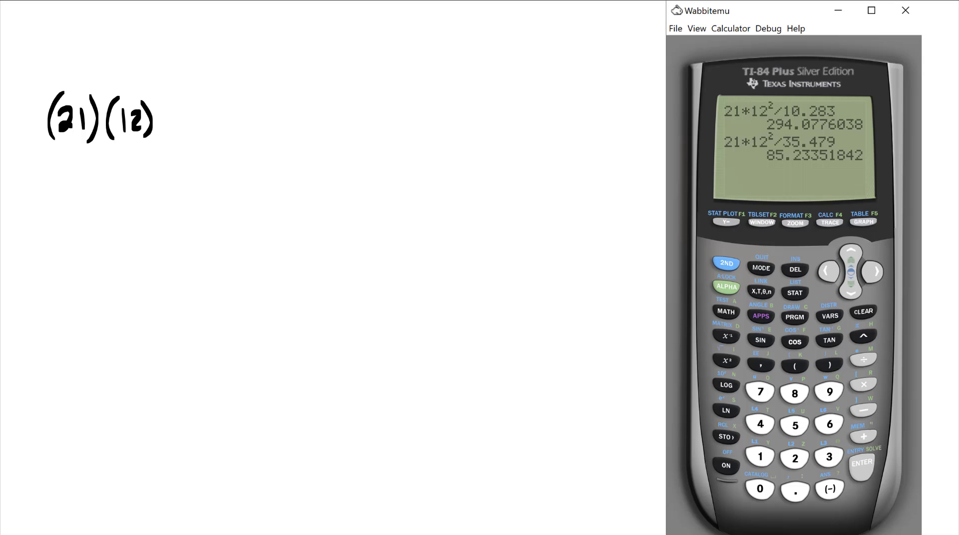
drag(156, 86, 168, 102)
drag(38, 152, 170, 146)
mouse_move(58, 169)
mouse_down()
mouse_move(61, 202)
mouse_move(78, 173)
mouse_move(97, 198)
mouse_up()
mouse_move(107, 174)
mouse_down()
mouse_move(122, 199)
mouse_move(139, 172)
mouse_move(147, 200)
mouse_up()
drag(213, 132, 214, 157)
mouse_move(283, 131)
mouse_down()
mouse_move(273, 133)
mouse_move(311, 131)
mouse_move(350, 160)
mouse_move(565, 150)
mouse_up()
Step: Write the upper bound fraction (21)(12)²/35.479
mouse_move(407, 118)
mouse_down()
mouse_move(436, 135)
mouse_move(401, 143)
mouse_up()
drag(444, 101, 445, 142)
mouse_move(477, 105)
mouse_down()
mouse_move(469, 140)
mouse_move(509, 135)
mouse_up()
drag(513, 103, 515, 140)
drag(528, 92, 540, 105)
mouse_move(415, 170)
mouse_down()
mouse_move(417, 198)
mouse_move(462, 170)
mouse_move(442, 196)
mouse_up()
mouse_move(469, 192)
mouse_down()
mouse_move(504, 185)
mouse_move(504, 196)
mouse_move(553, 196)
mouse_up()
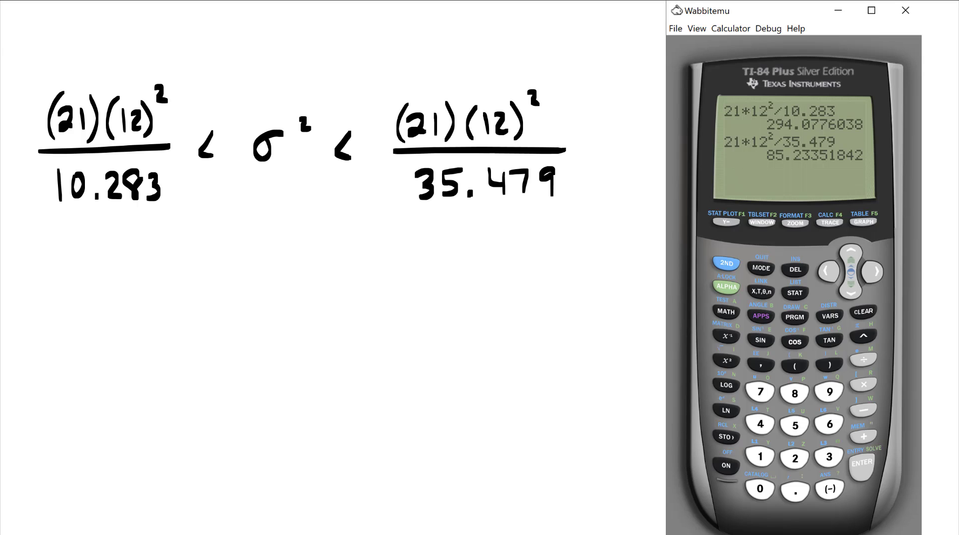
Step: Write the rounded result 85.2 < σ² < 294.1 below
drag(103, 304, 102, 305)
mouse_move(117, 308)
mouse_down()
mouse_move(138, 302)
mouse_move(117, 332)
mouse_move(178, 332)
mouse_up()
drag(234, 300, 234, 329)
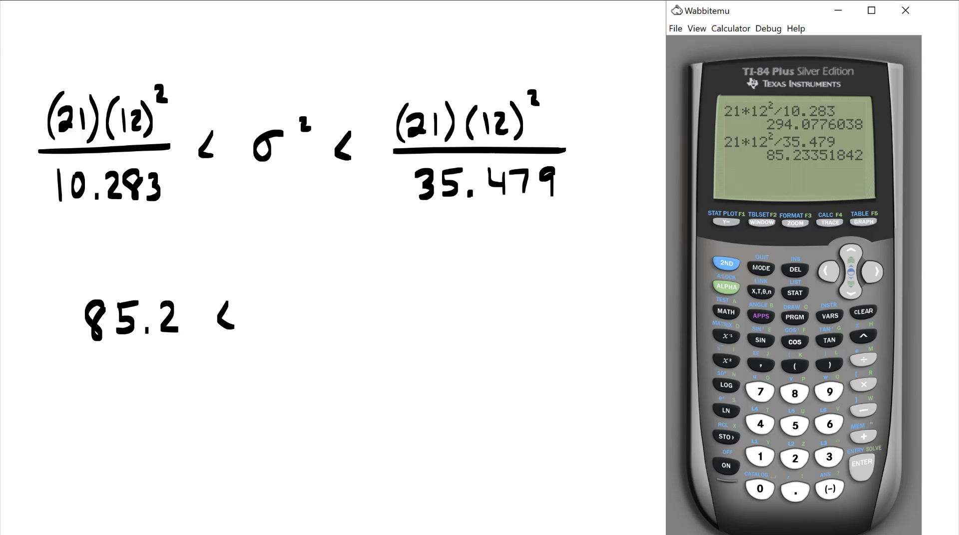
mouse_move(295, 303)
mouse_down()
mouse_move(283, 305)
mouse_move(317, 303)
mouse_move(355, 334)
mouse_up()
drag(401, 305, 426, 335)
mouse_move(446, 304)
mouse_down()
mouse_move(444, 331)
mouse_move(471, 321)
mouse_move(468, 337)
mouse_move(485, 332)
mouse_up()
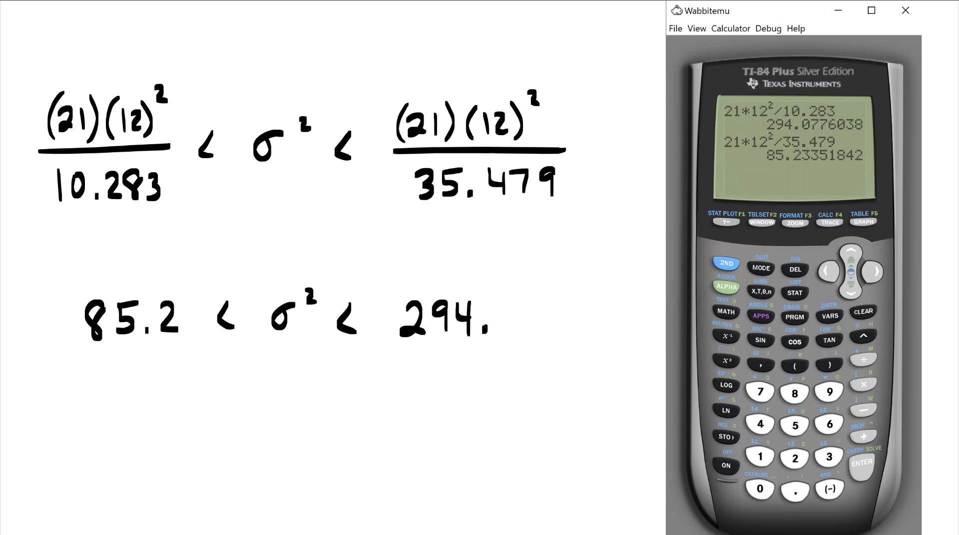
drag(506, 298, 504, 332)
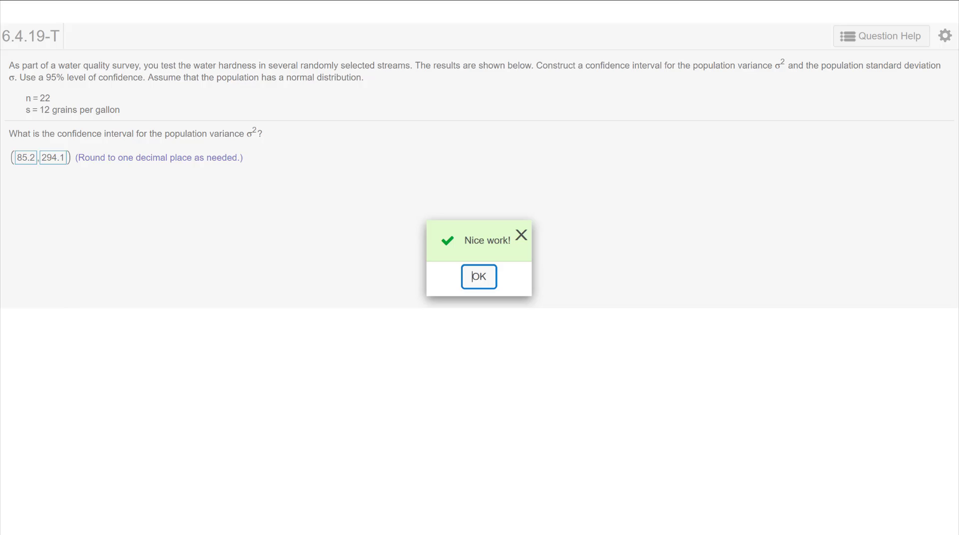